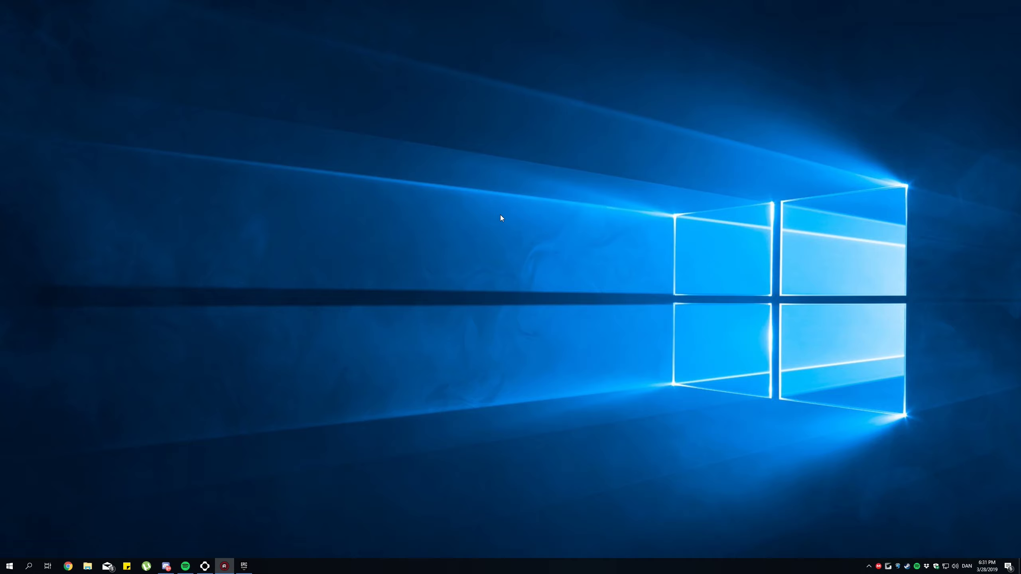
- Open the Windows Defender Firewall list of allowed apps and unlock its settings for editing
key("super")
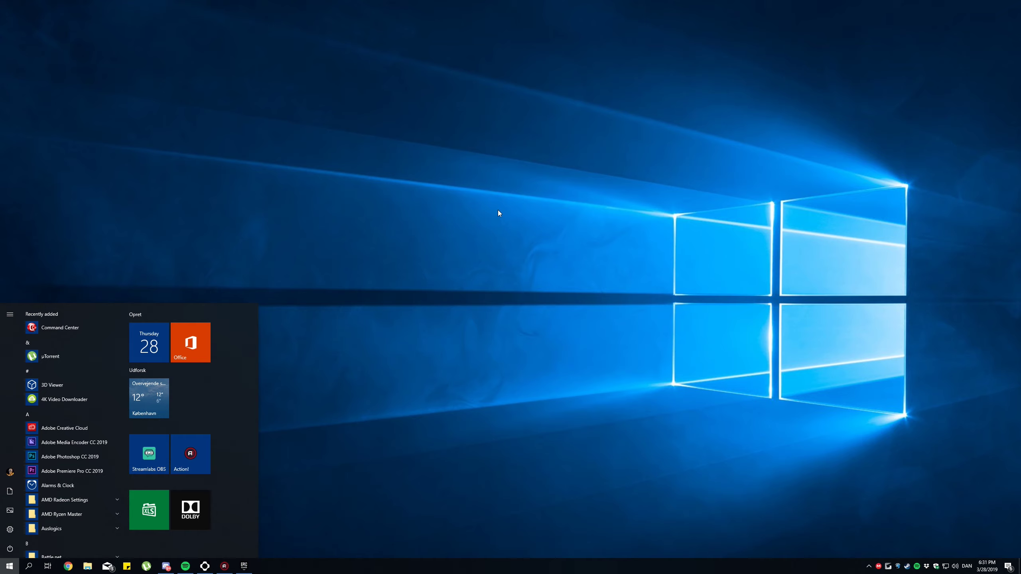
type("firewall")
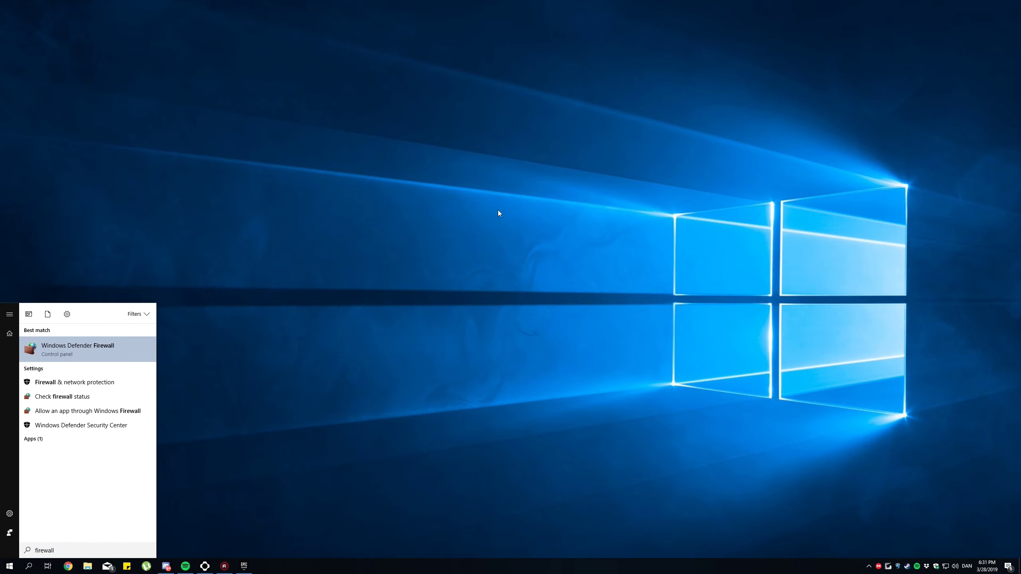
key("Return")
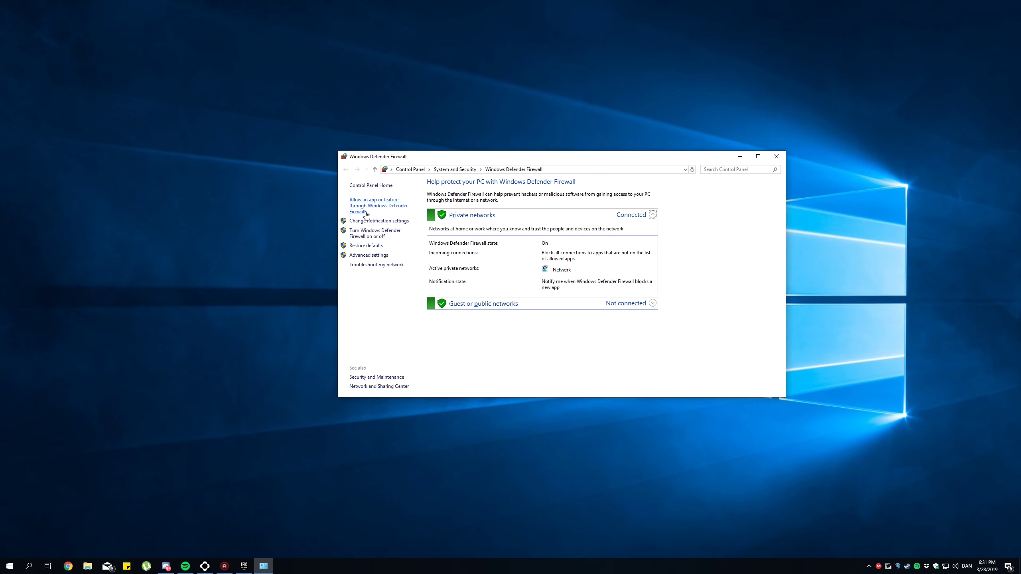
left_click_drag(444, 160, 433, 156)
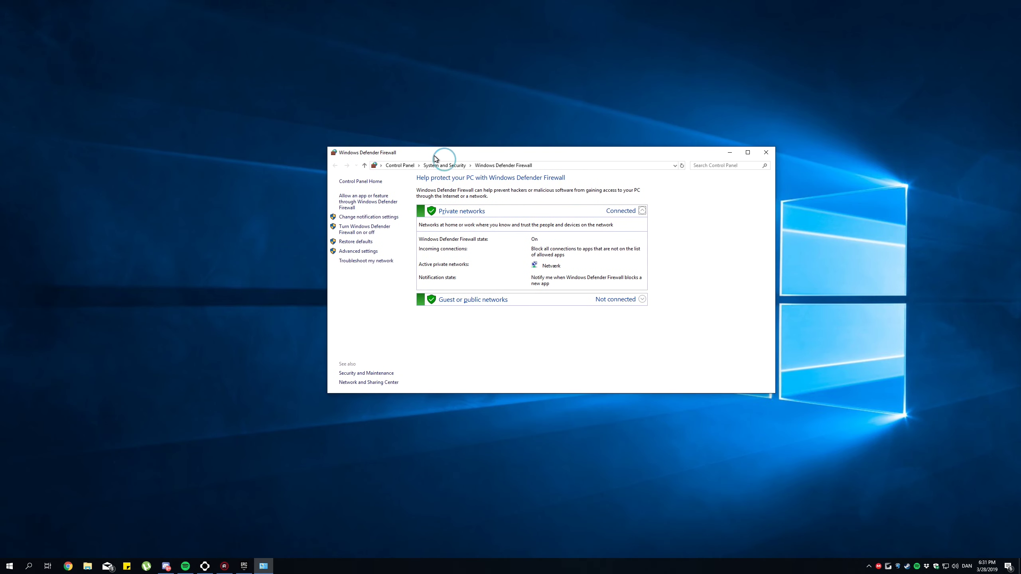
left_click(370, 205)
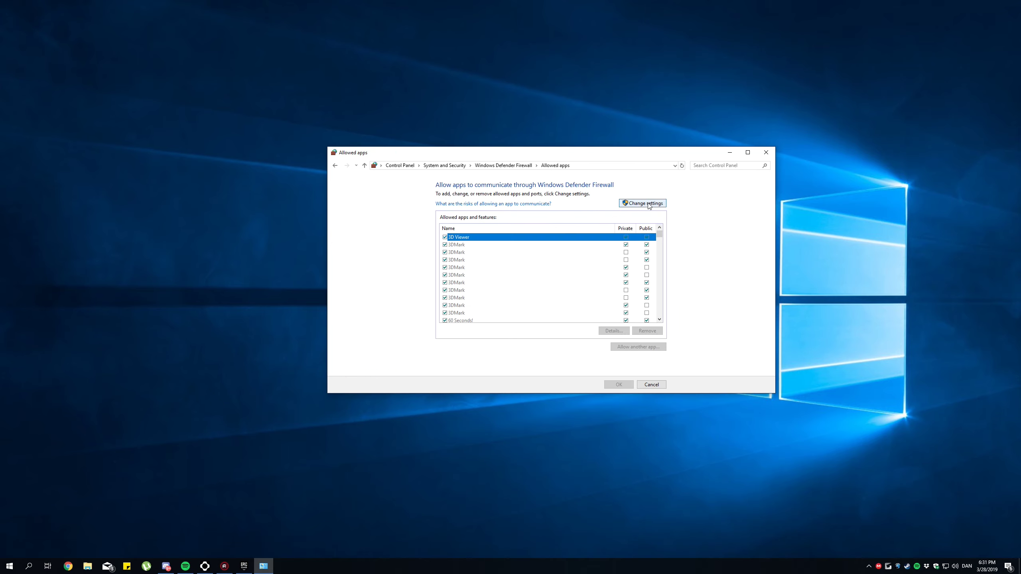
left_click(648, 204)
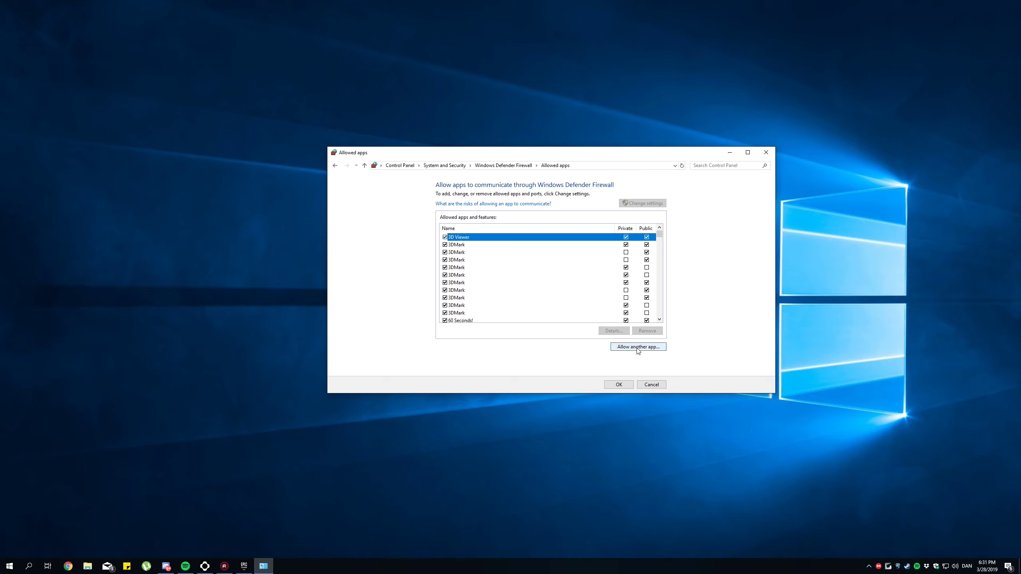
- Try to add the FactoryGame application from the SatisfactoryEarlyAccess folder to the allowed apps, and close the add dialog
left_click(637, 348)
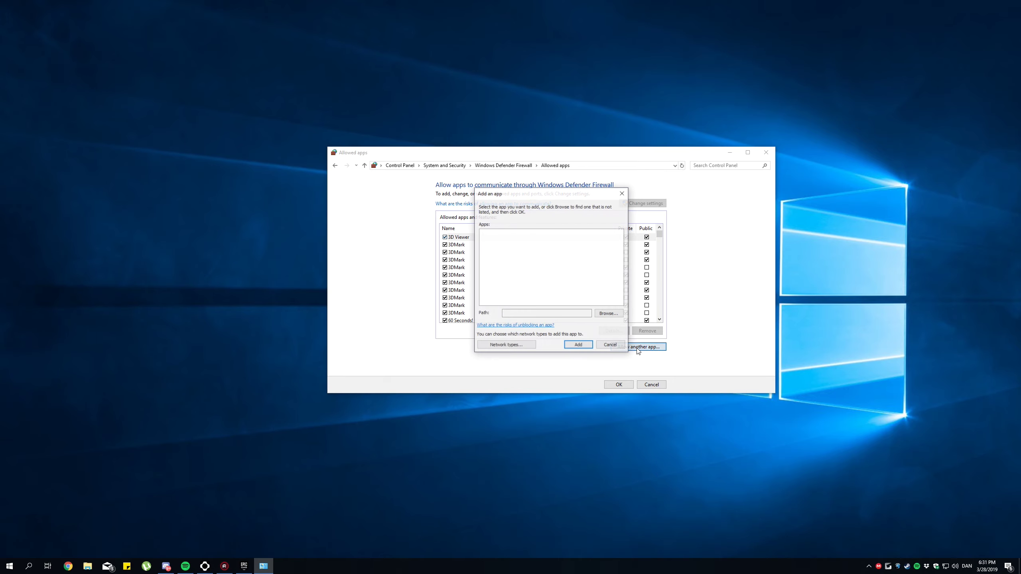
left_click(608, 314)
left_click(457, 192)
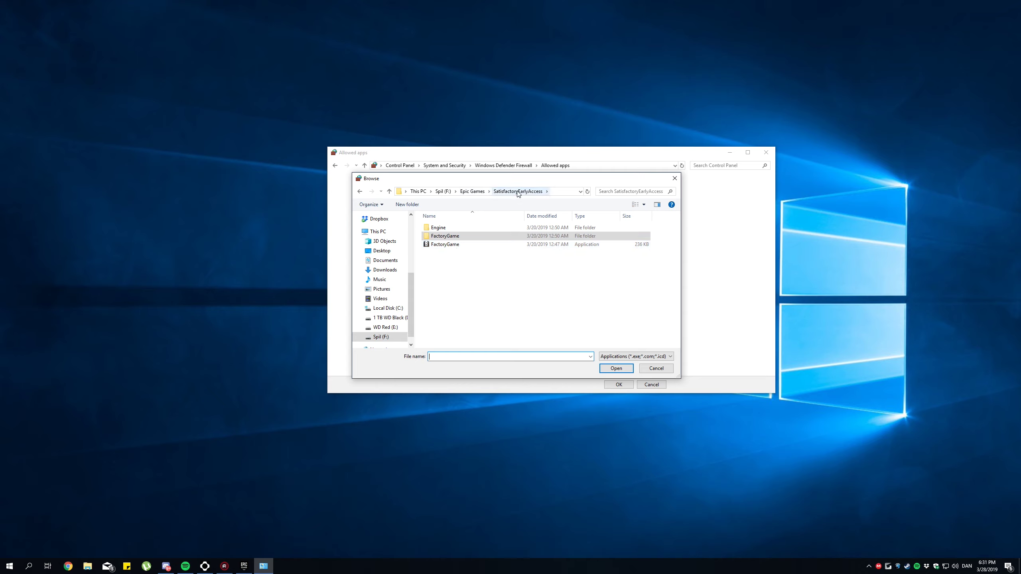
left_click(446, 245)
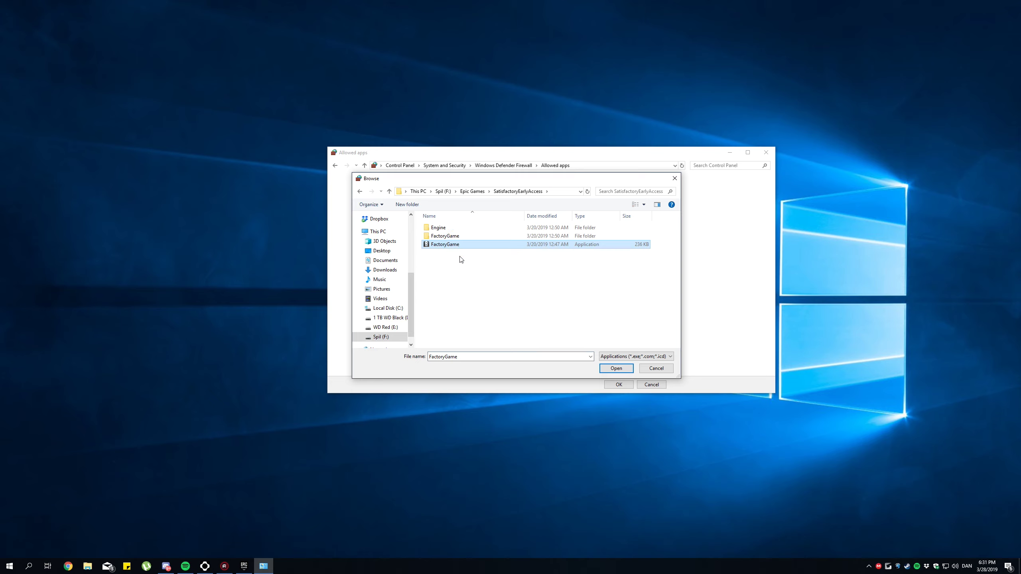
double_click(447, 244)
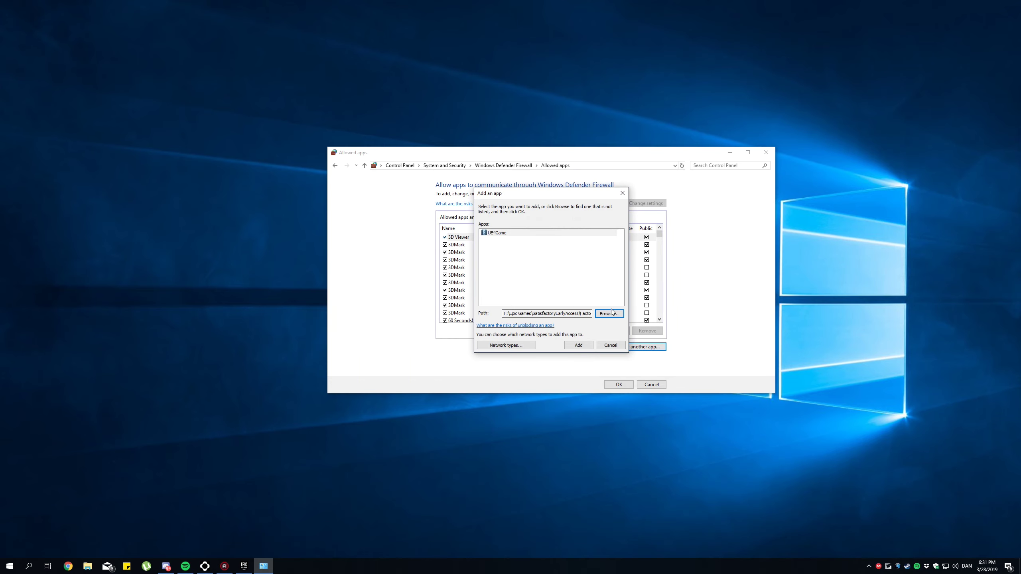
left_click(586, 346)
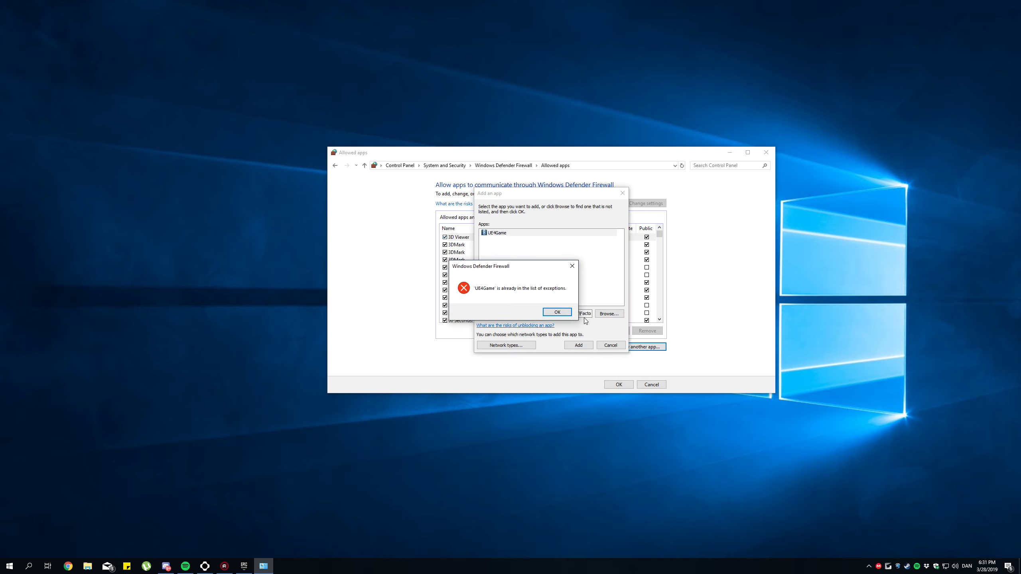
left_click(547, 312)
left_click(622, 193)
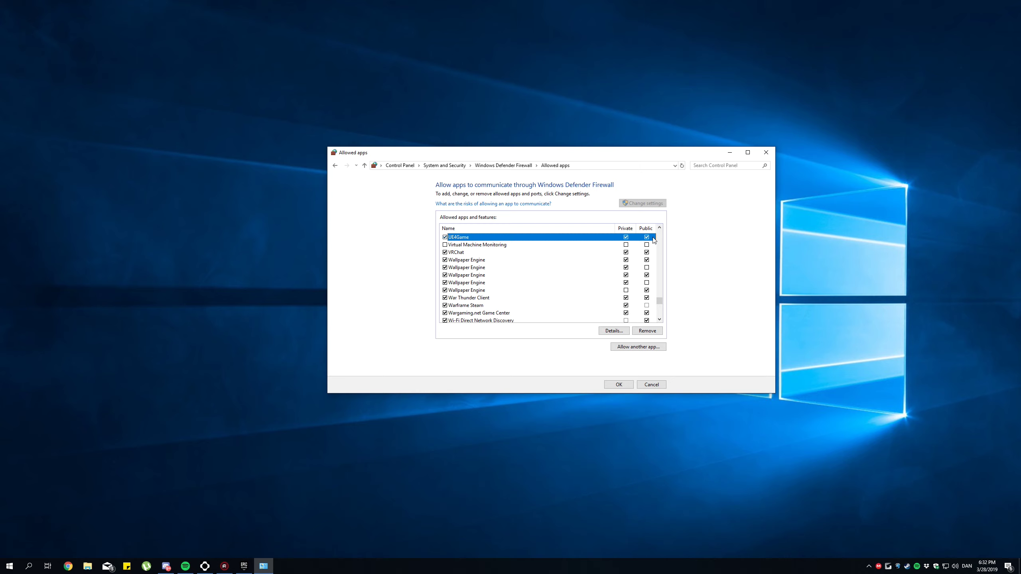
- Try to add FactoryGame-Win64-Shipping from the FactoryGame\Binaries\Win64 folder to the allowed apps, and close the add dialog
left_click_drag(622, 155, 588, 147)
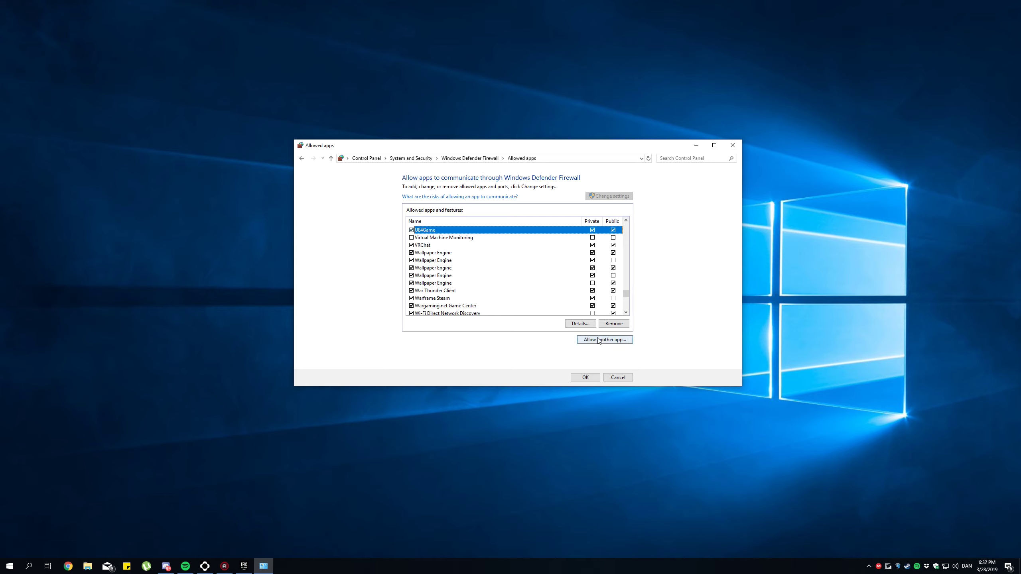
left_click(620, 341)
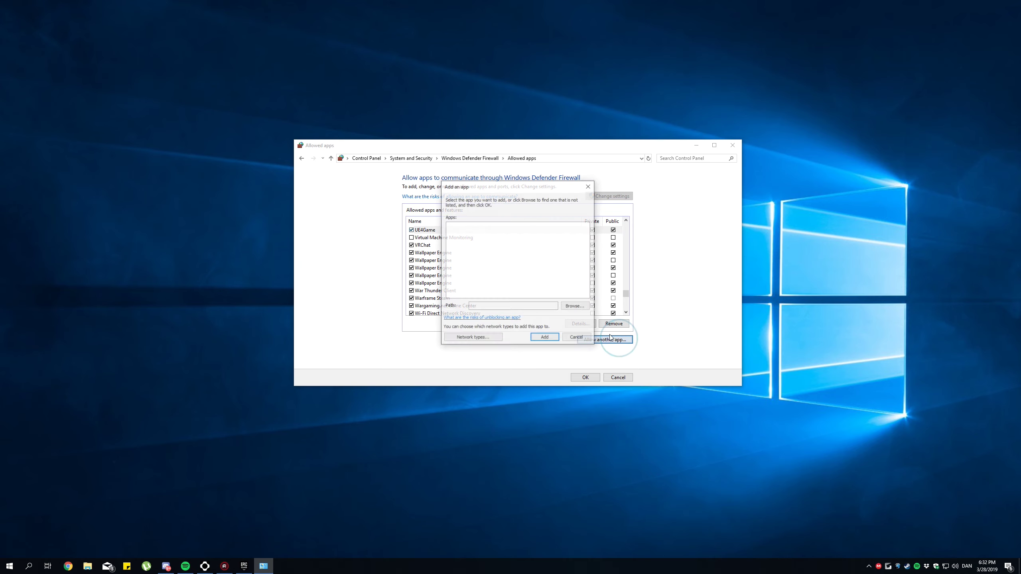
left_click(576, 307)
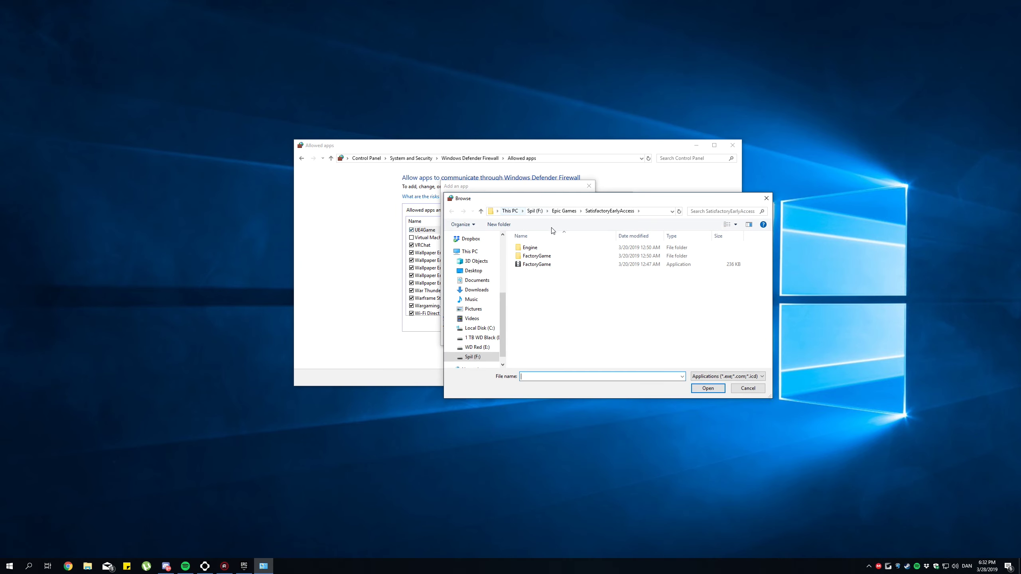
left_click(550, 257)
double_click(550, 257)
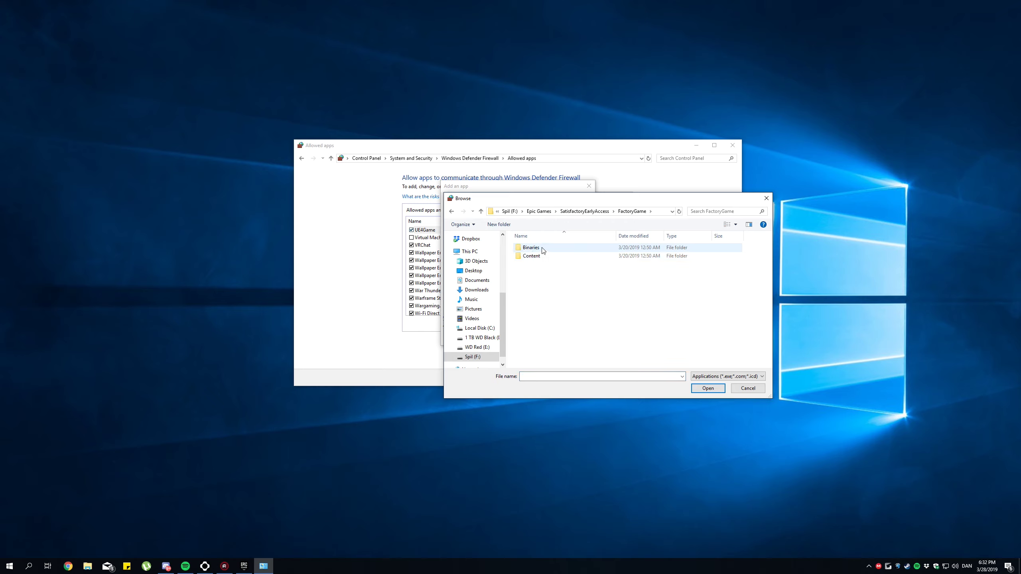
double_click(543, 249)
double_click(544, 250)
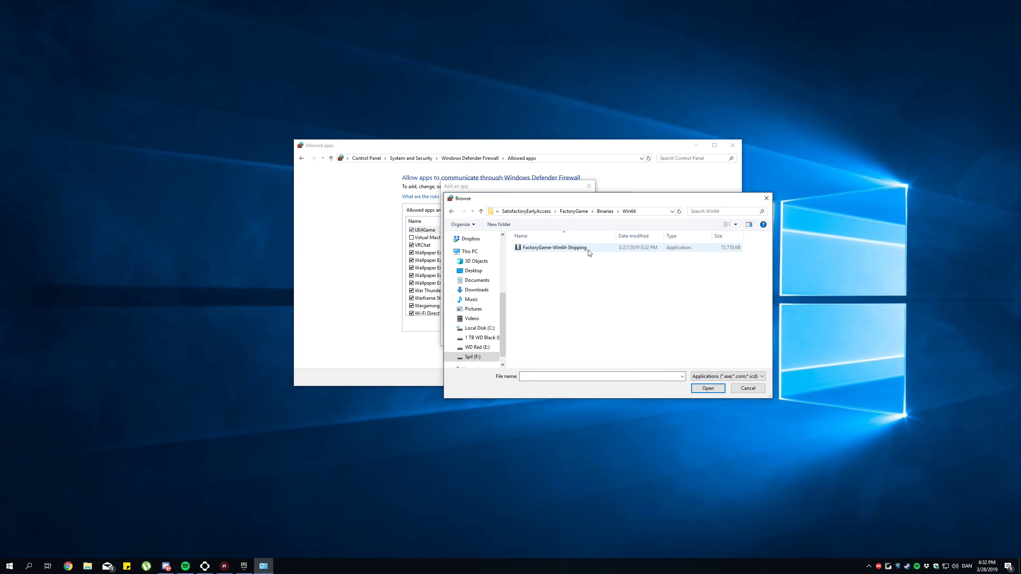
left_click(589, 252)
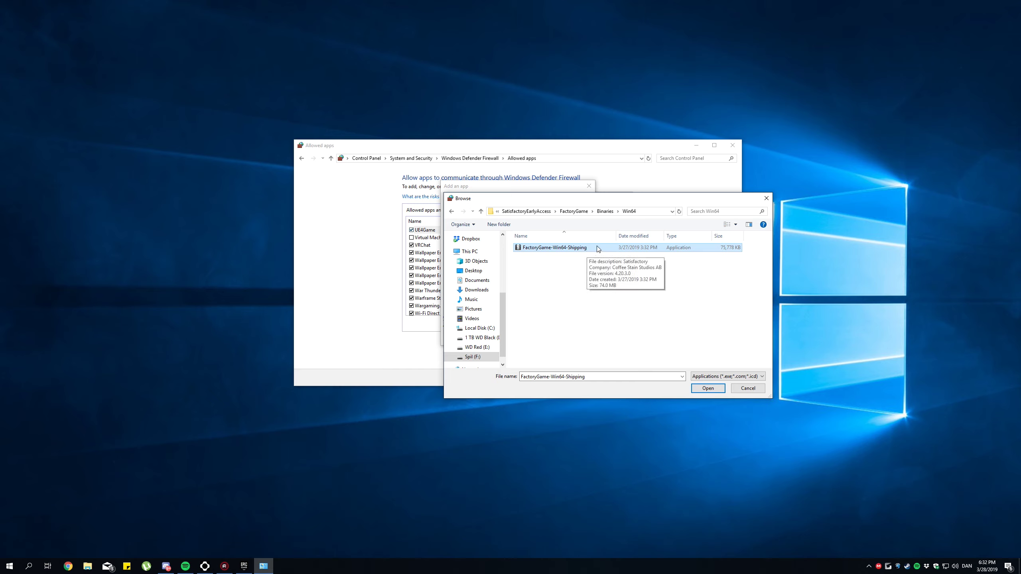
double_click(594, 248)
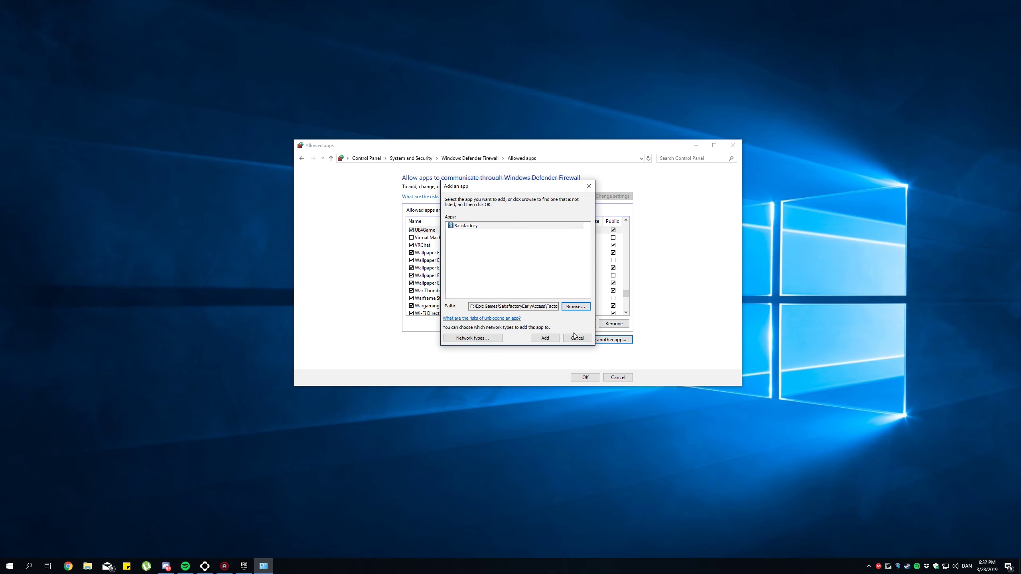
left_click(545, 337)
left_click(559, 312)
left_click(589, 186)
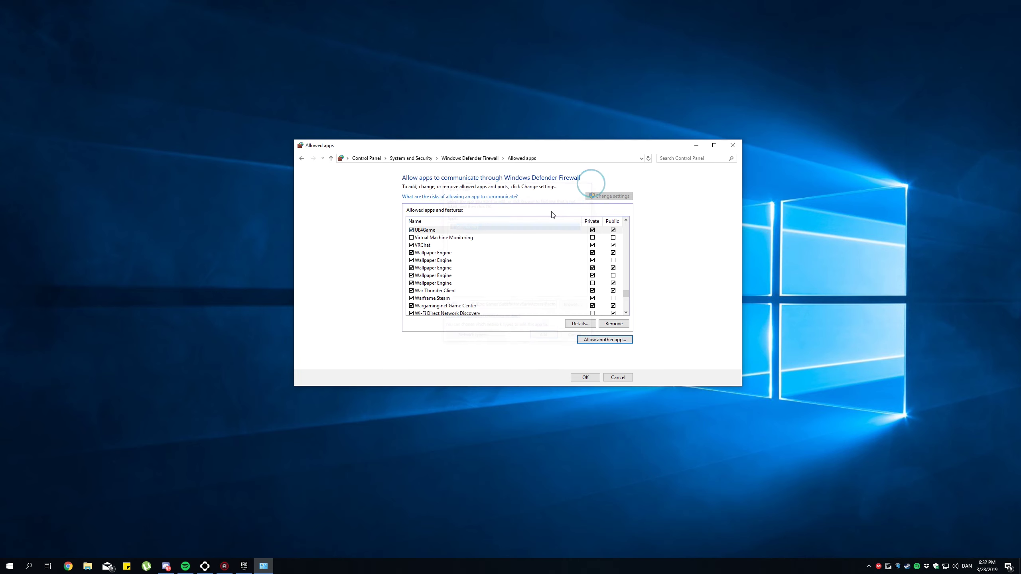
- Locate the Satisfactory entry in the allowed apps list, save the firewall settings and close the window
left_click(482, 256)
type("sat")
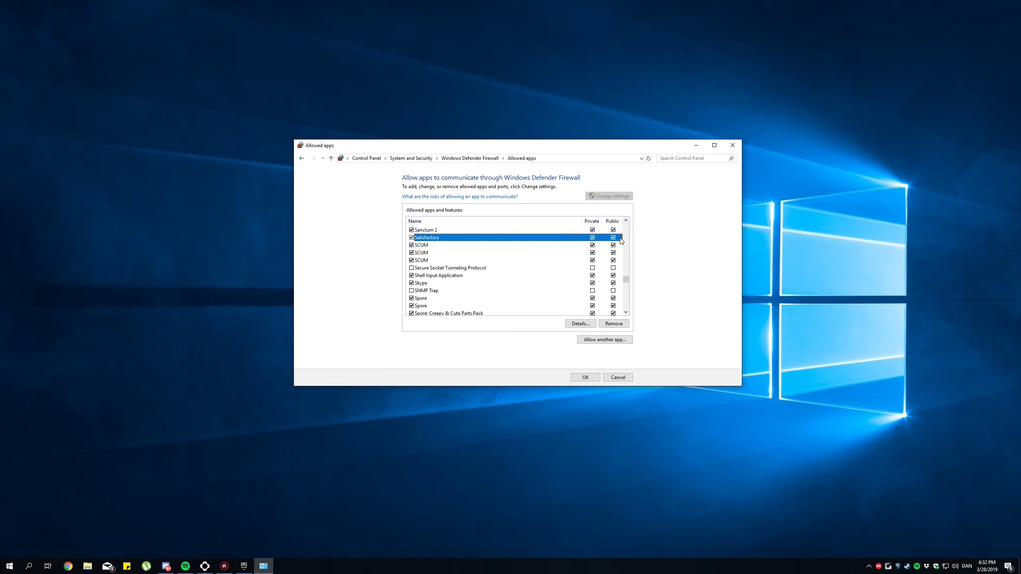
left_click(585, 377)
left_click(732, 145)
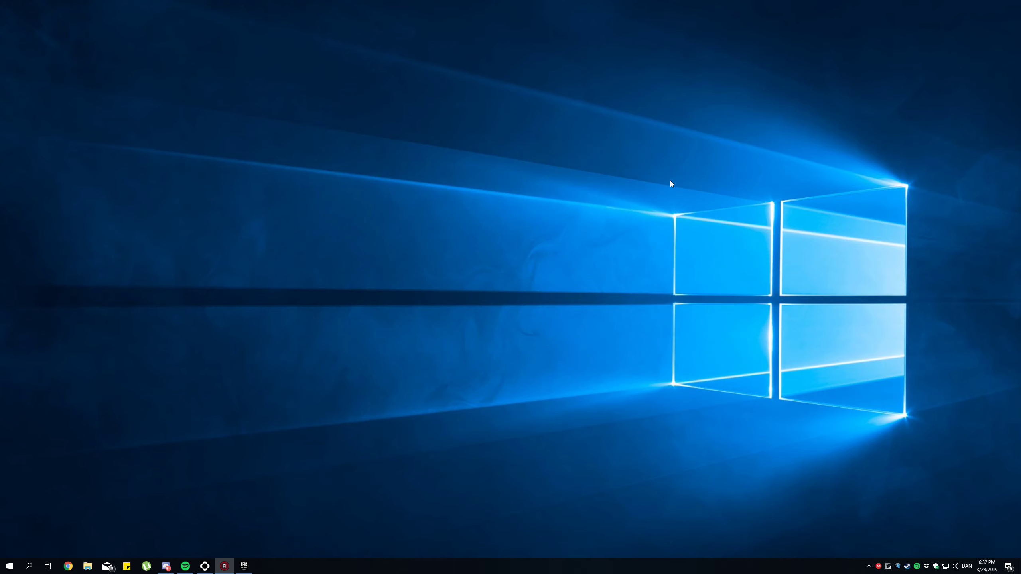
- Switch to the Epic Games launcher, start Satisfactory and choose to join a multiplayer game
left_click(244, 567)
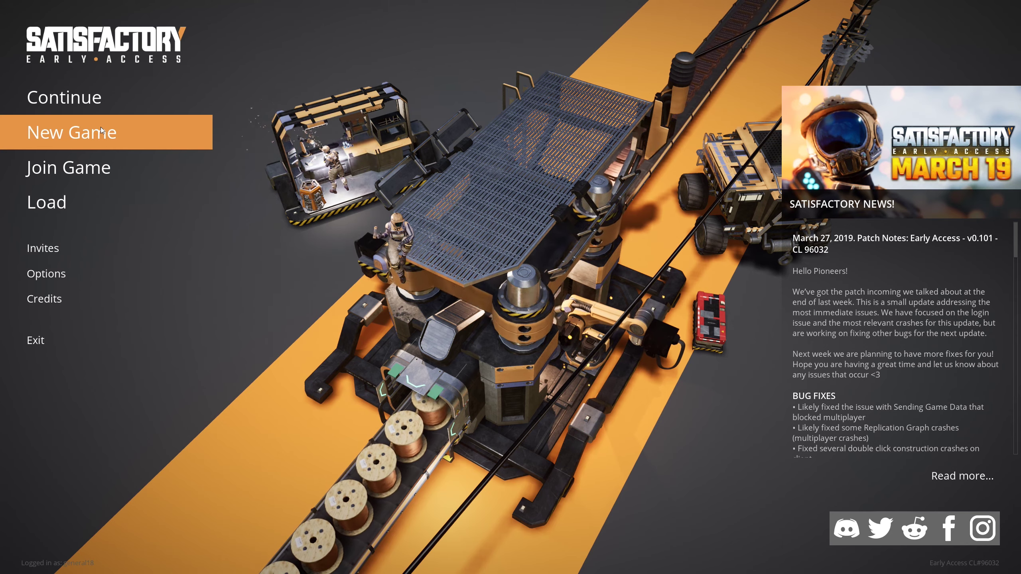
left_click(117, 162)
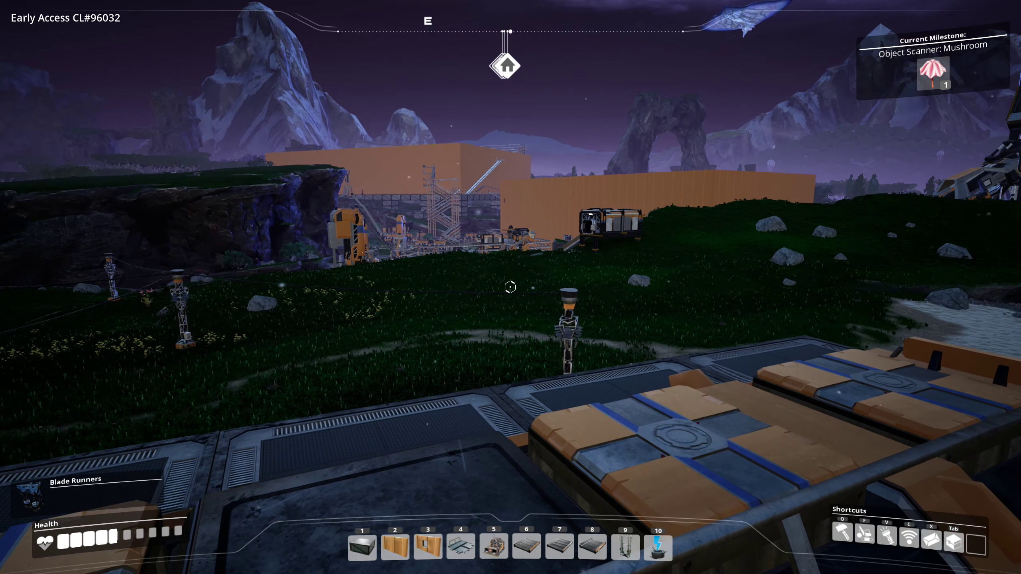
- Travel across the factory grounds to the HUB building and go inside to the other player
key("w")
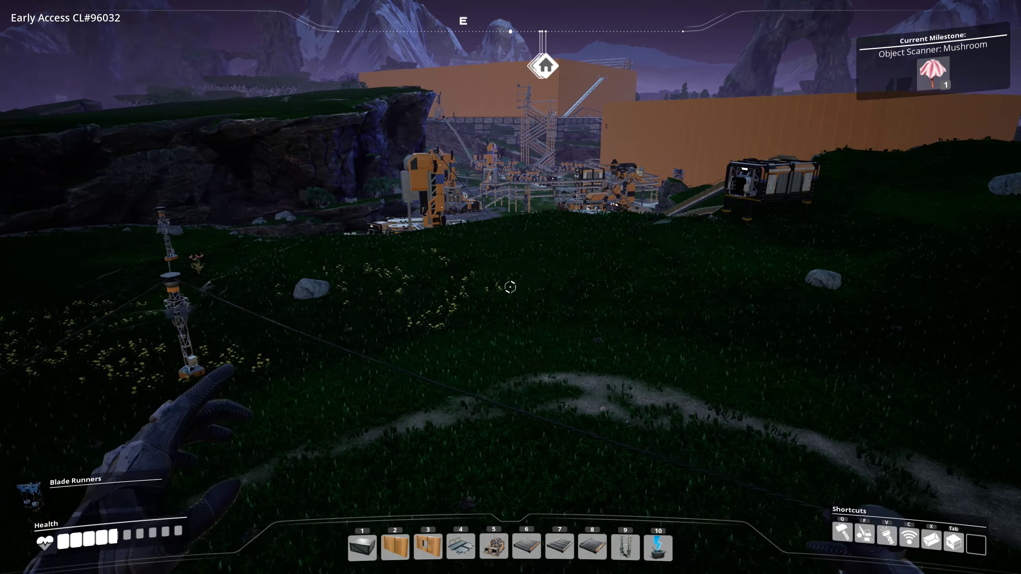
key("w")
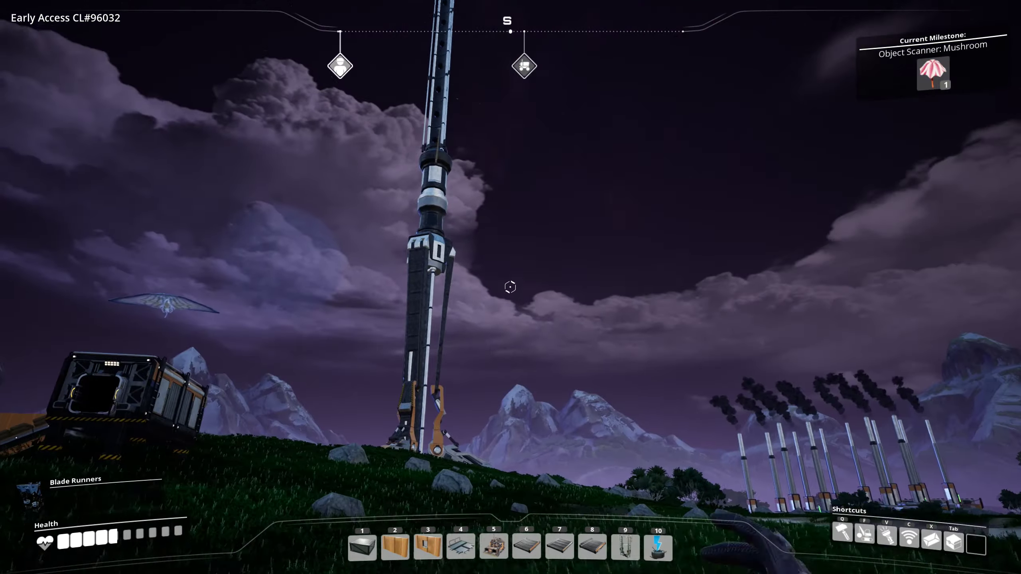
key("w")
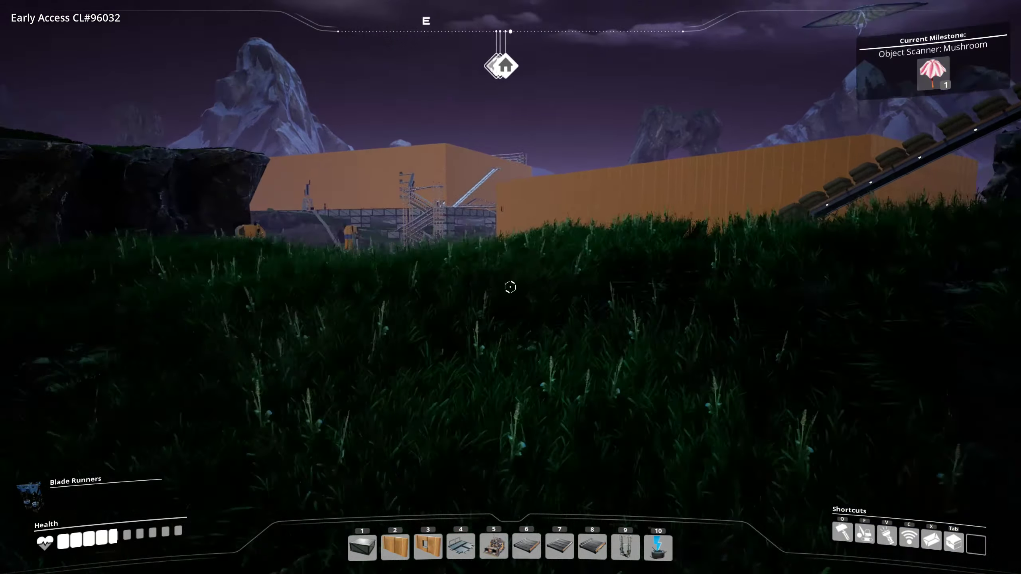
key("w")
key("space")
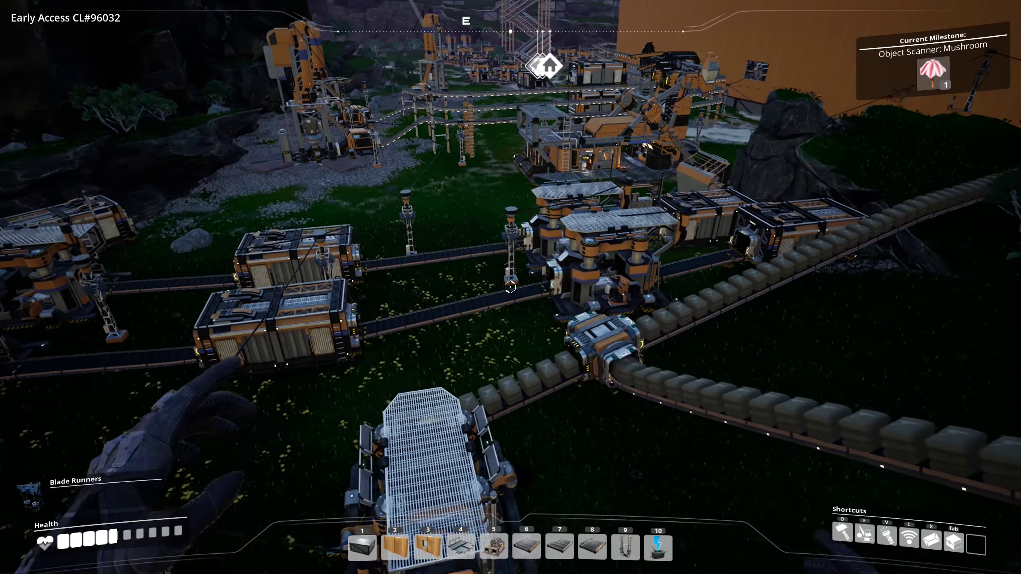
key("w")
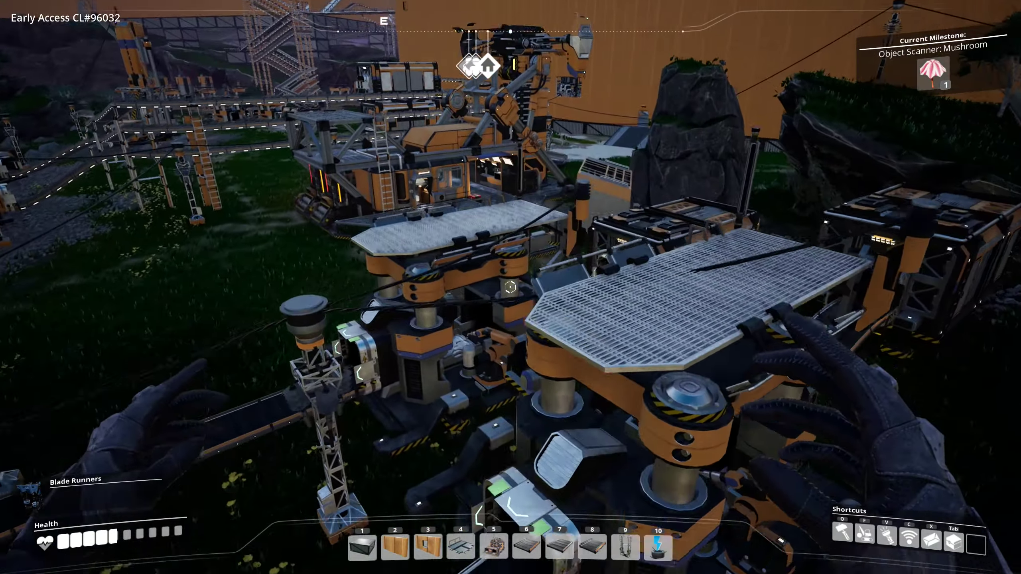
key("w")
key("space")
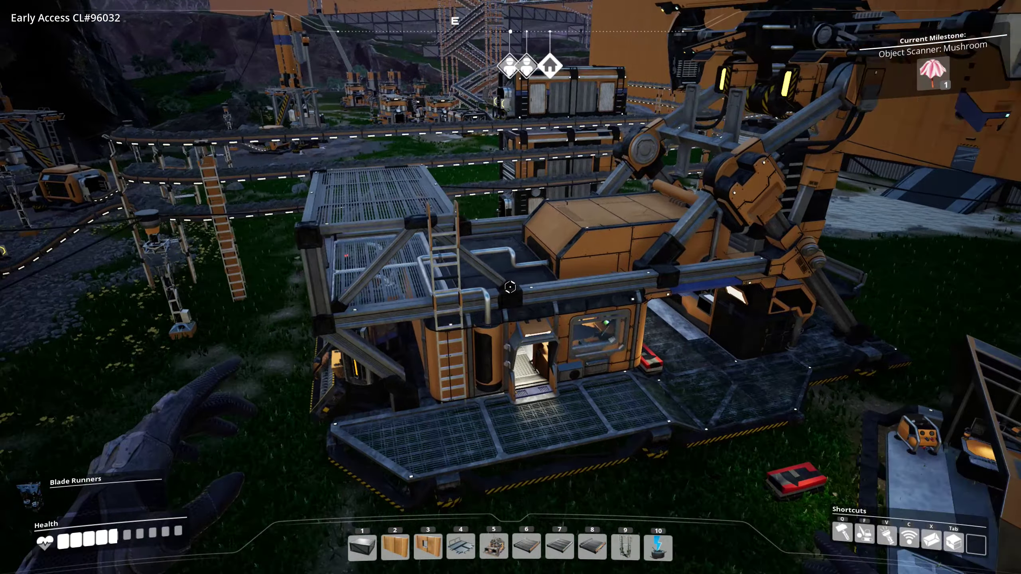
key("w")
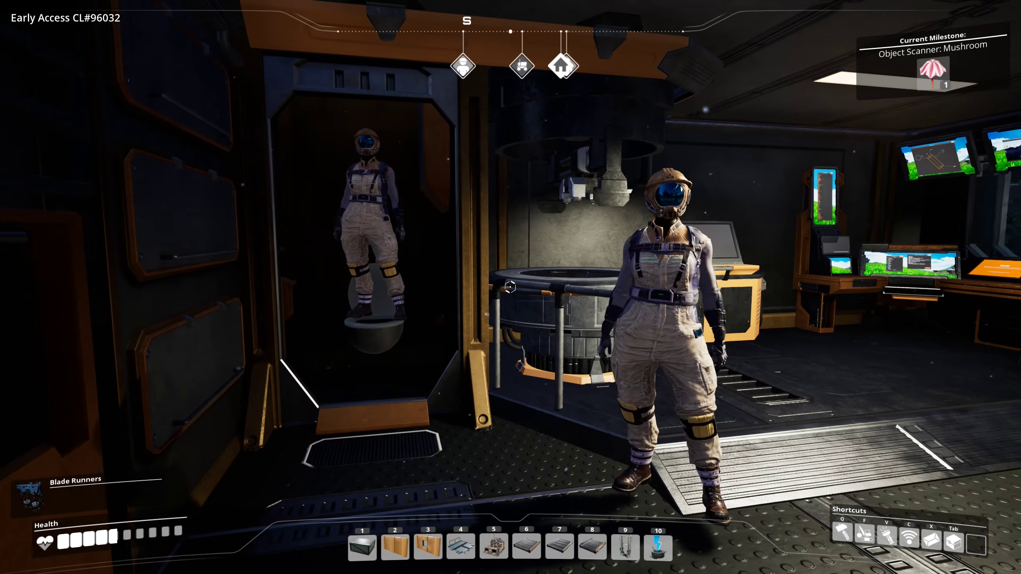
mouse_move(510, 287)
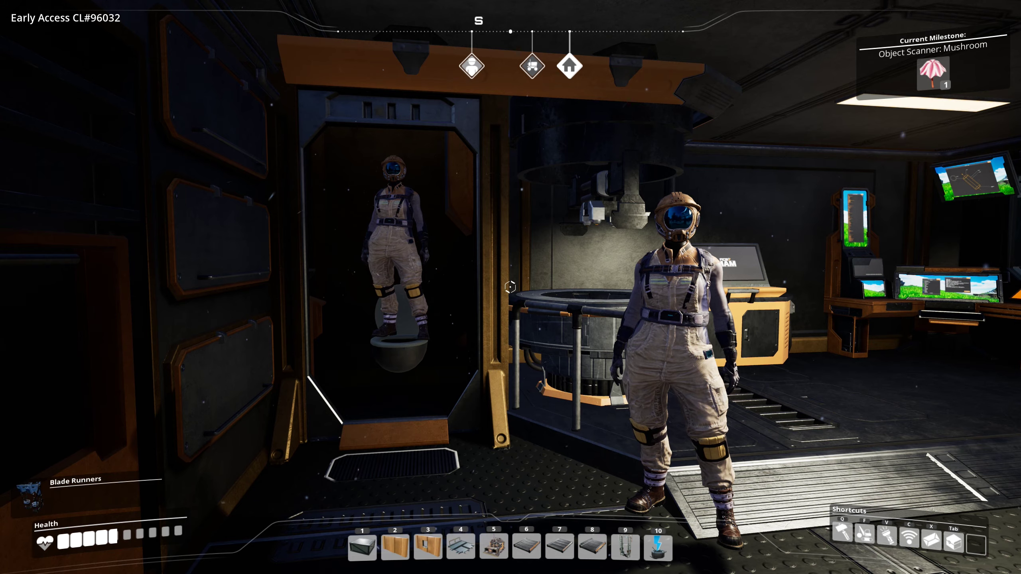
key("a")
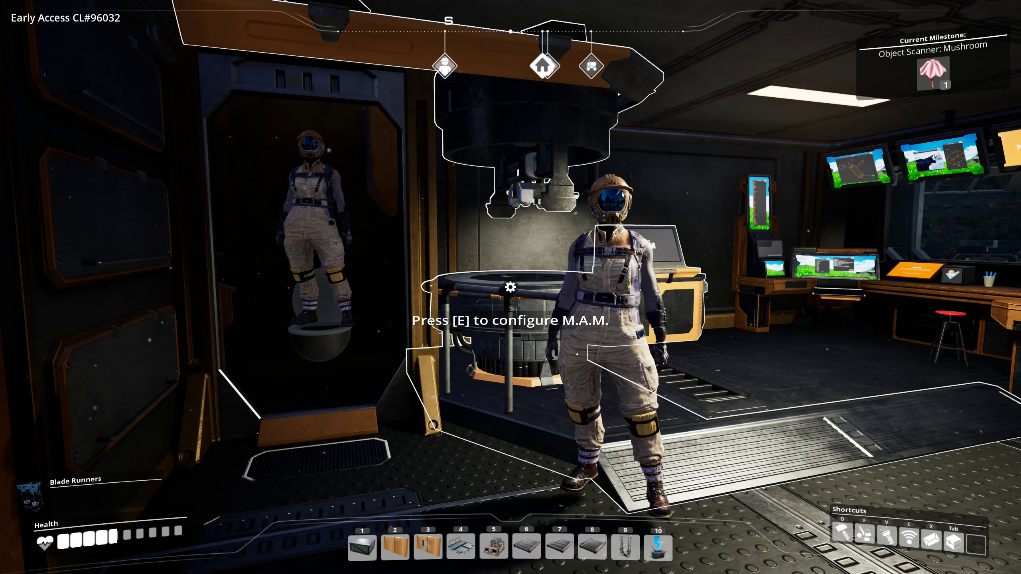
key("s")
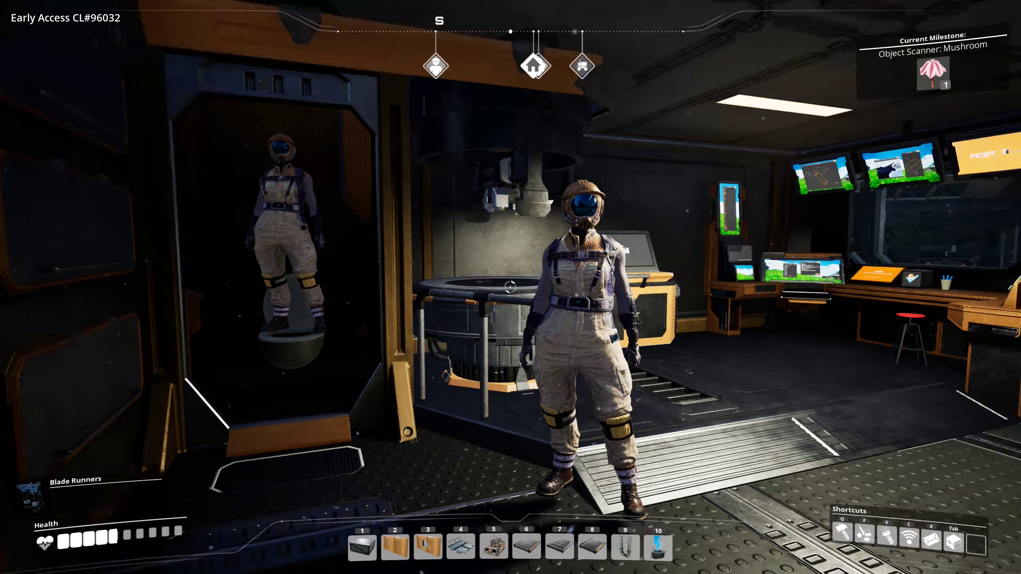
key("a")
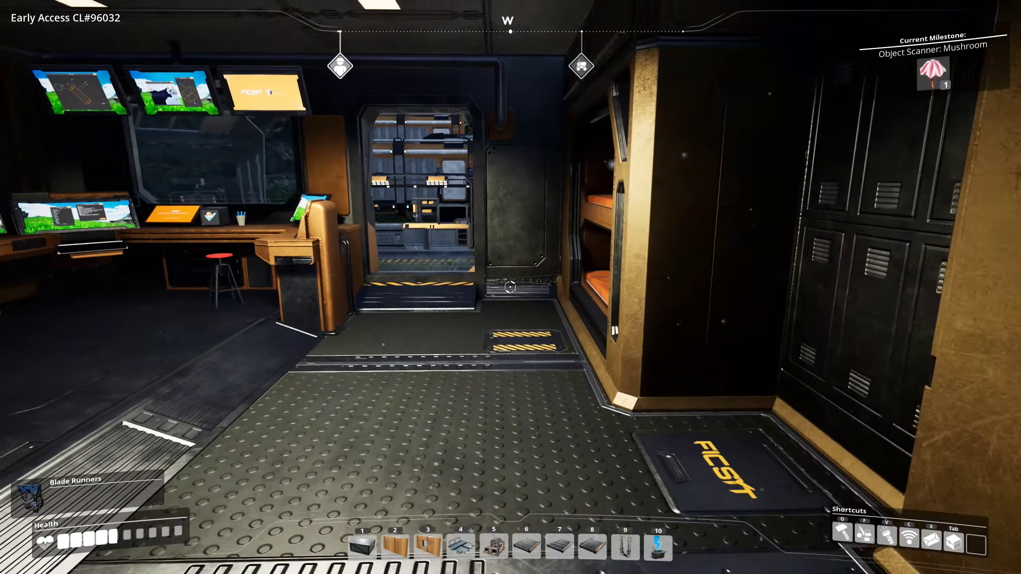
- Walk around inside the HUB and look over the other player's character from several sides
key("w")
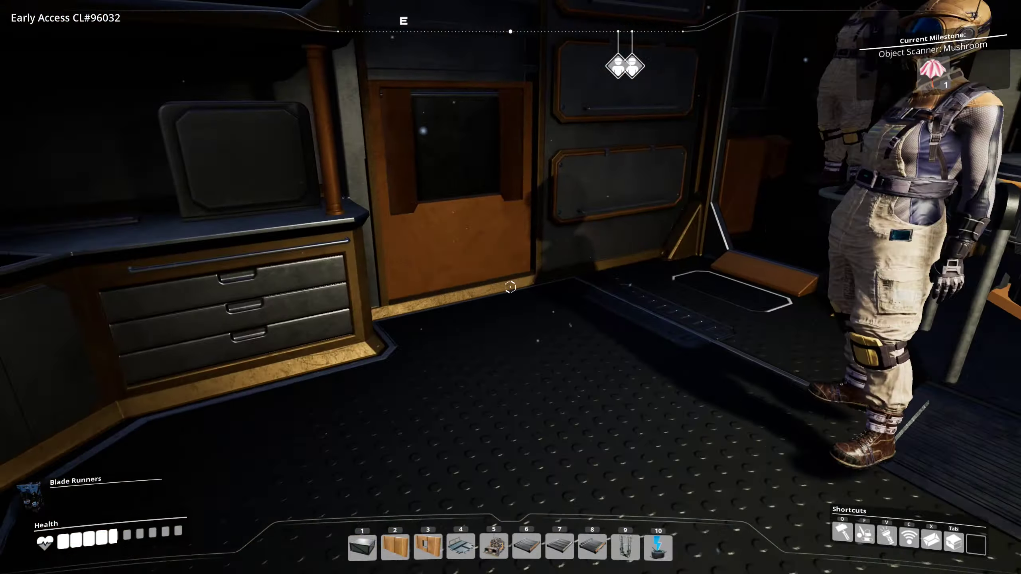
key("s")
key("d")
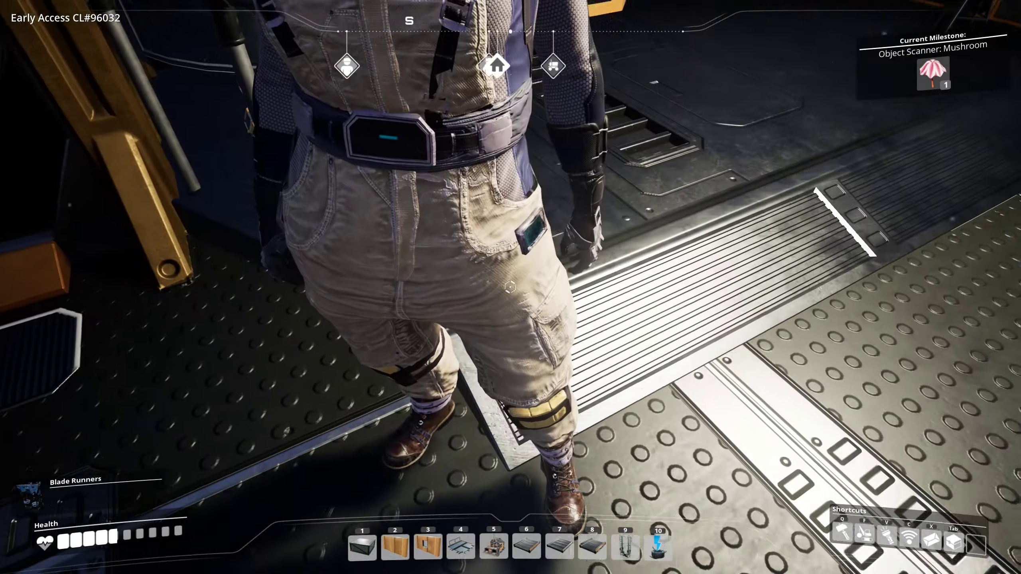
key("a")
key("d")
key("d")
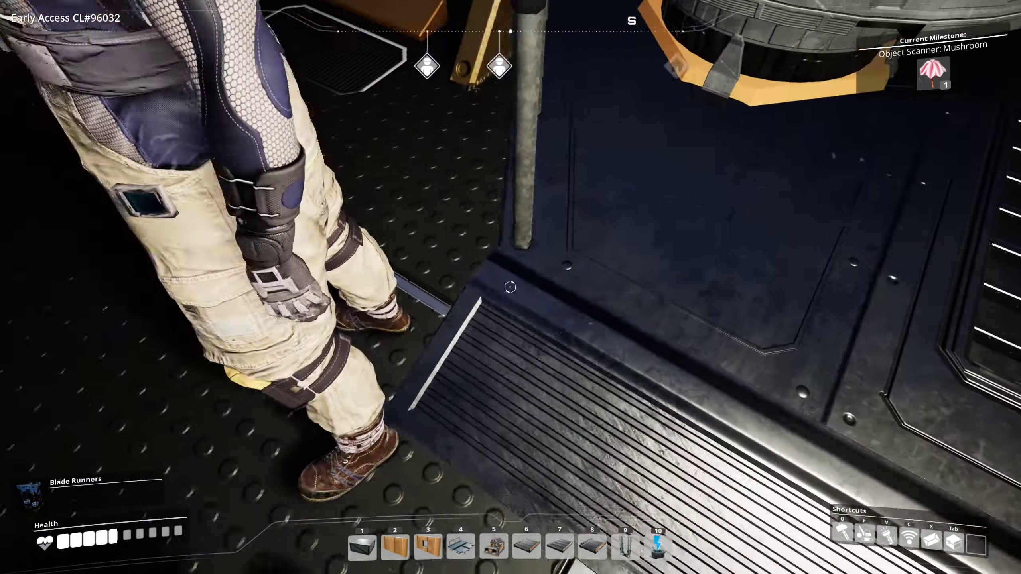
key("a")
key("d")
key("s")
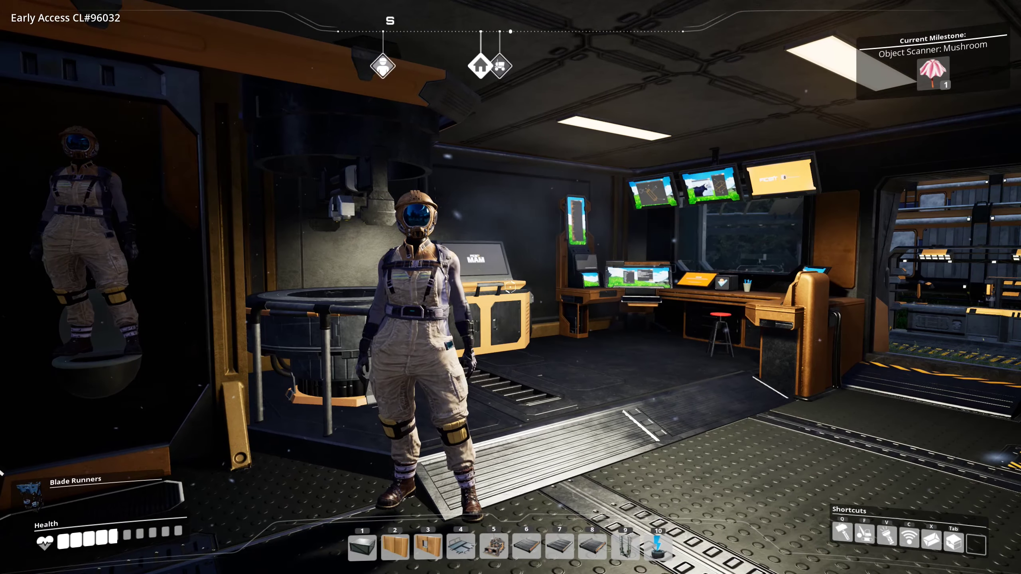
- Choose Friends Only as the Session Type in the game's session settings and resume the game
key("Escape")
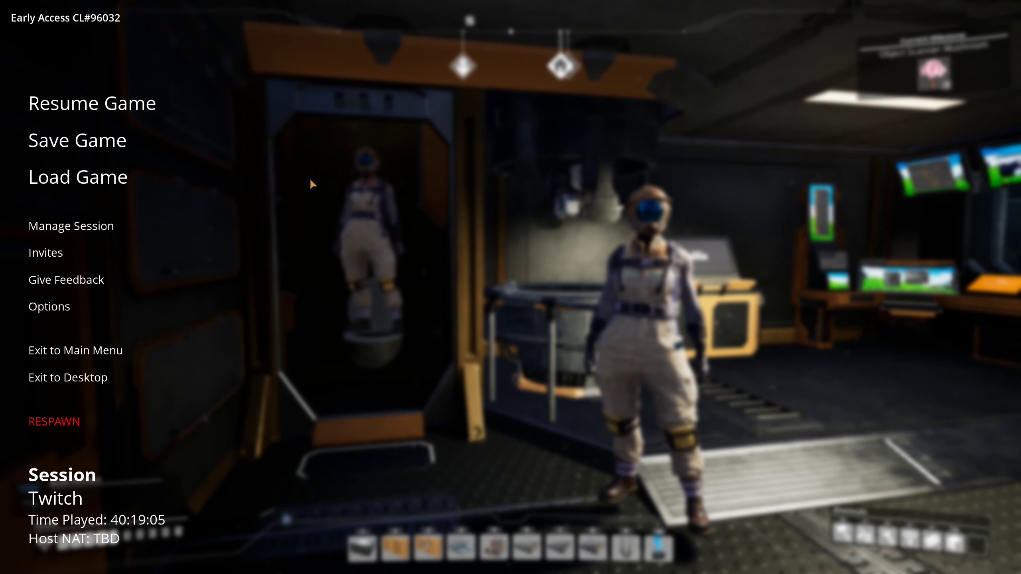
left_click(95, 228)
left_click(291, 100)
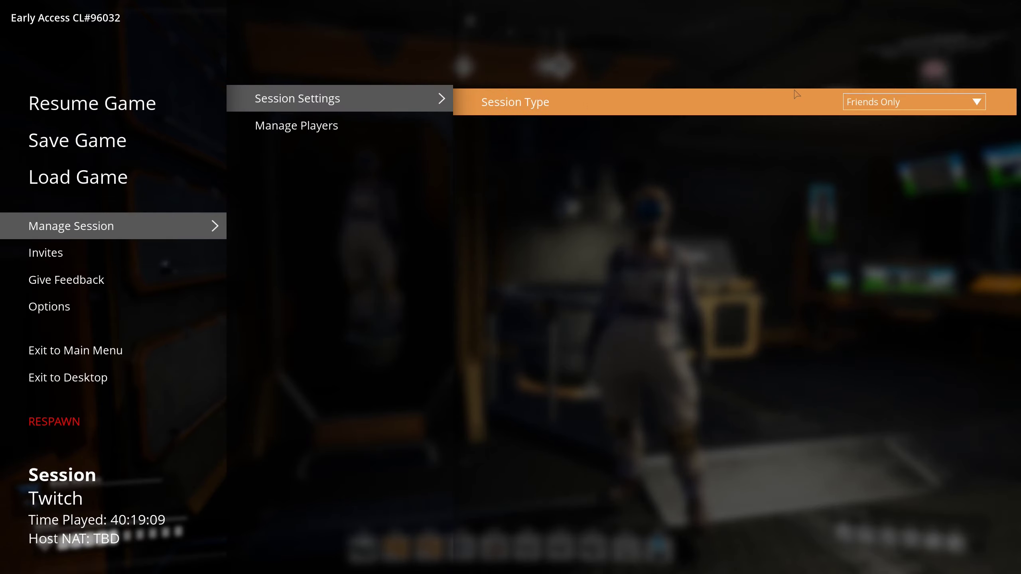
left_click(882, 108)
left_click(879, 132)
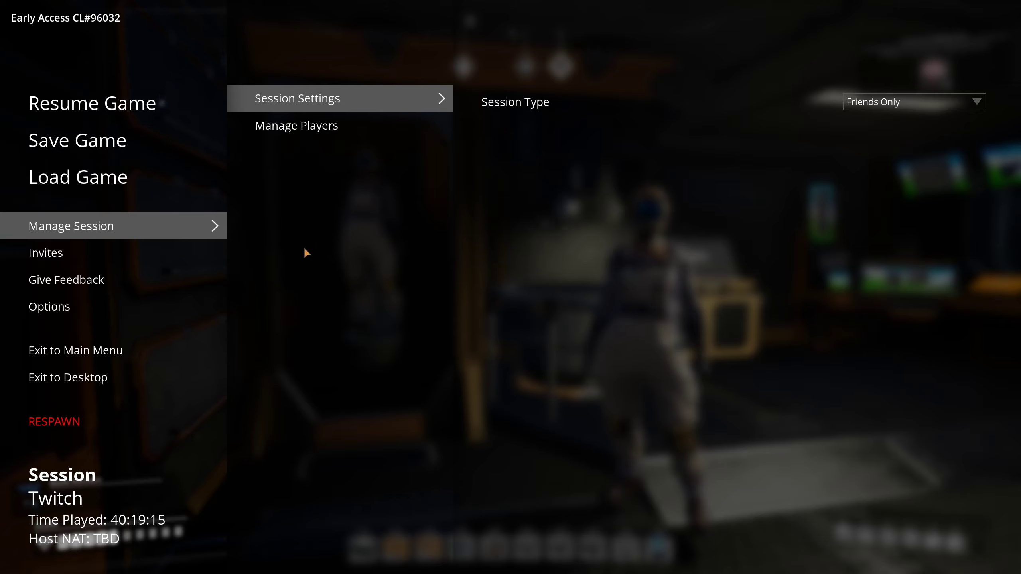
left_click(136, 113)
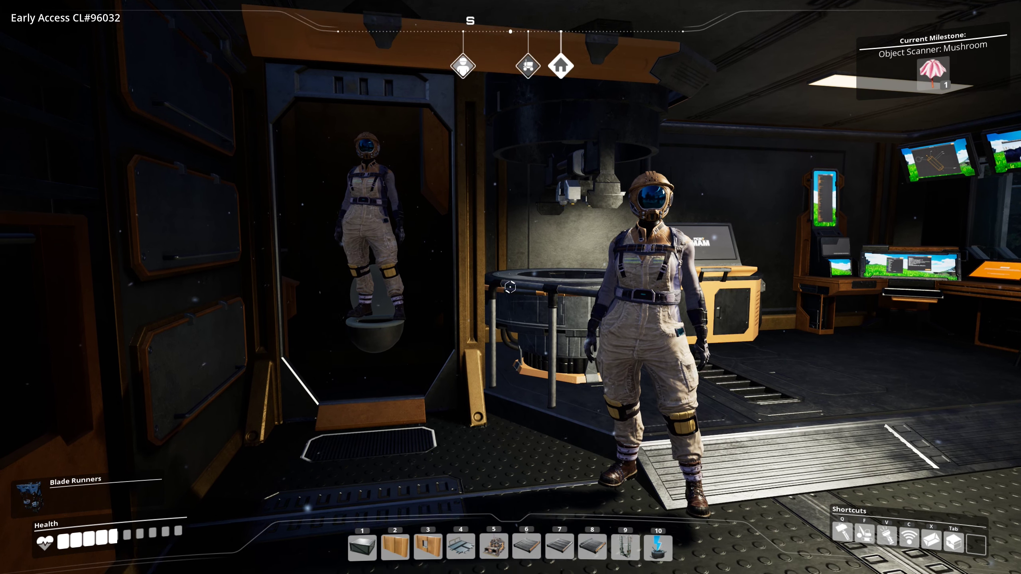
- Move around in front of the other player in the HUB and open the character inventory
key("w")
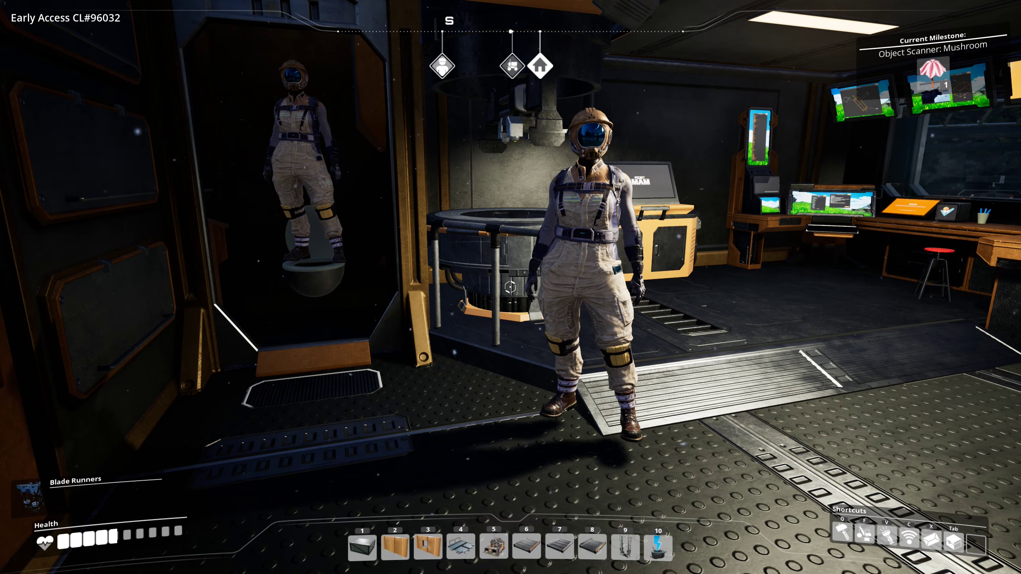
key("a")
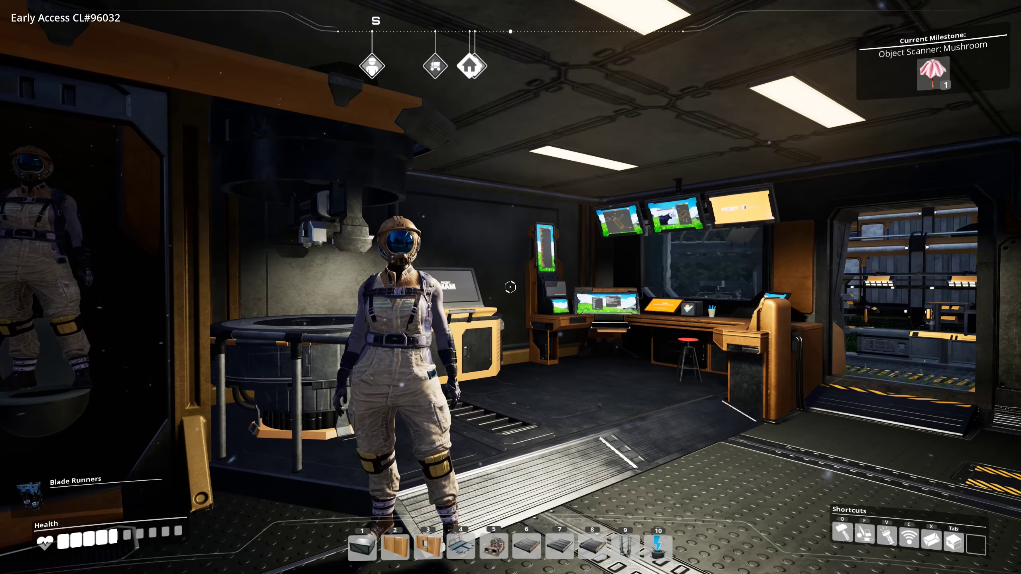
key("Tab")
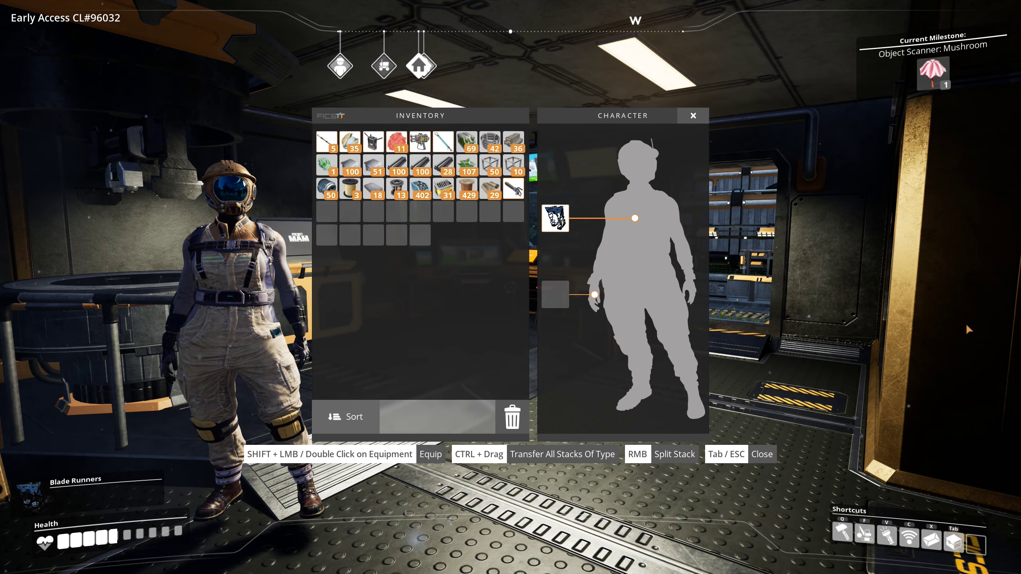